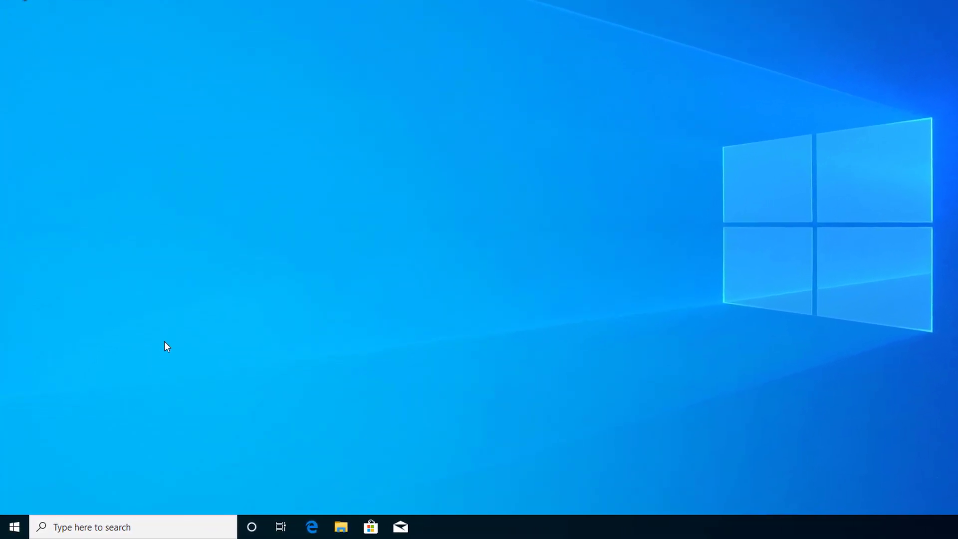
- Search Start for cmd and launch Command Prompt as administrator, approving the UAC prompt
{"action": "left_click", "coordinate": [78, 526]}
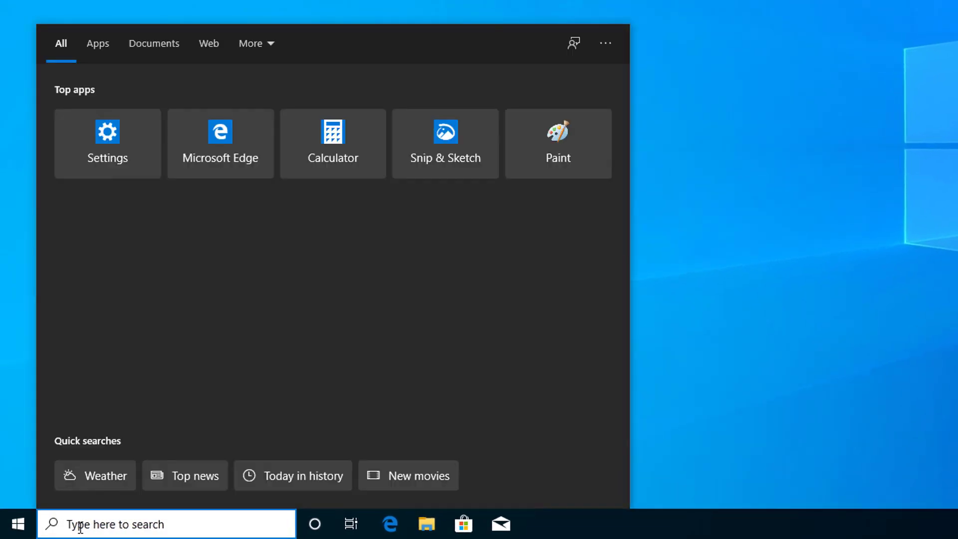
{"action": "type", "text": "cm"}
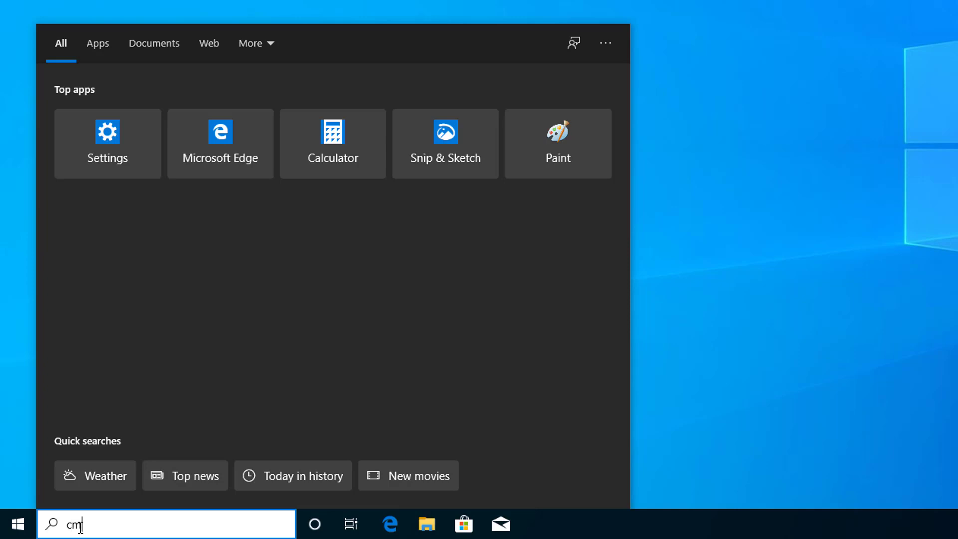
{"action": "type", "text": "d"}
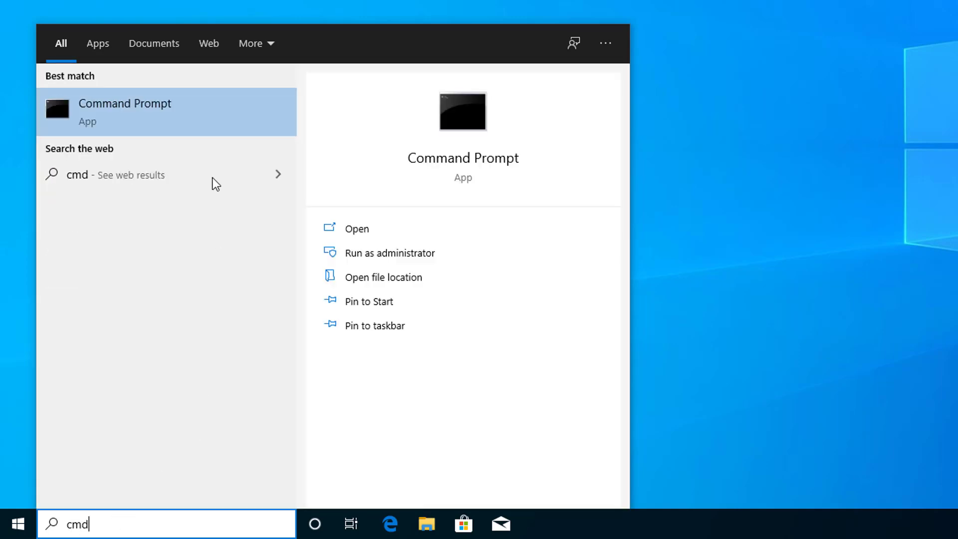
{"action": "left_click", "coordinate": [372, 259]}
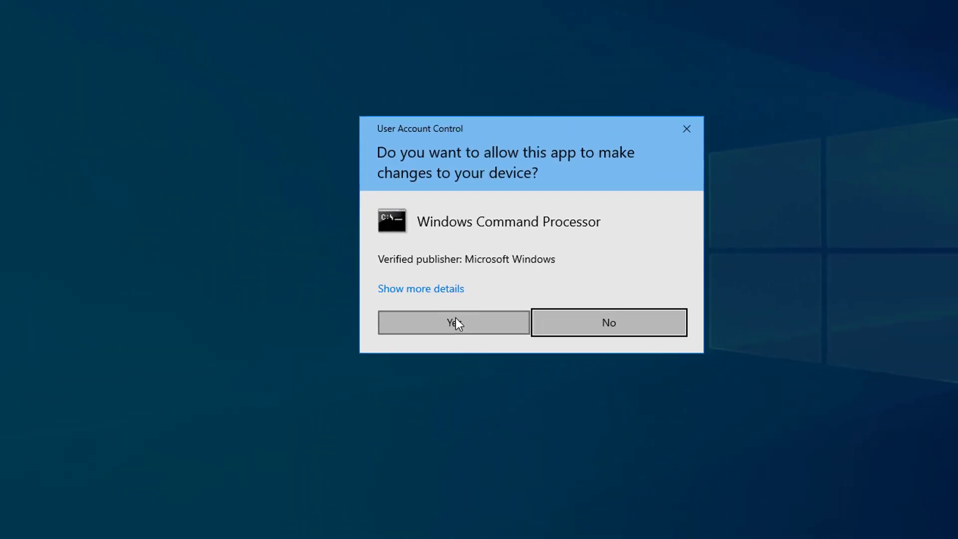
{"action": "left_click", "coordinate": [437, 329]}
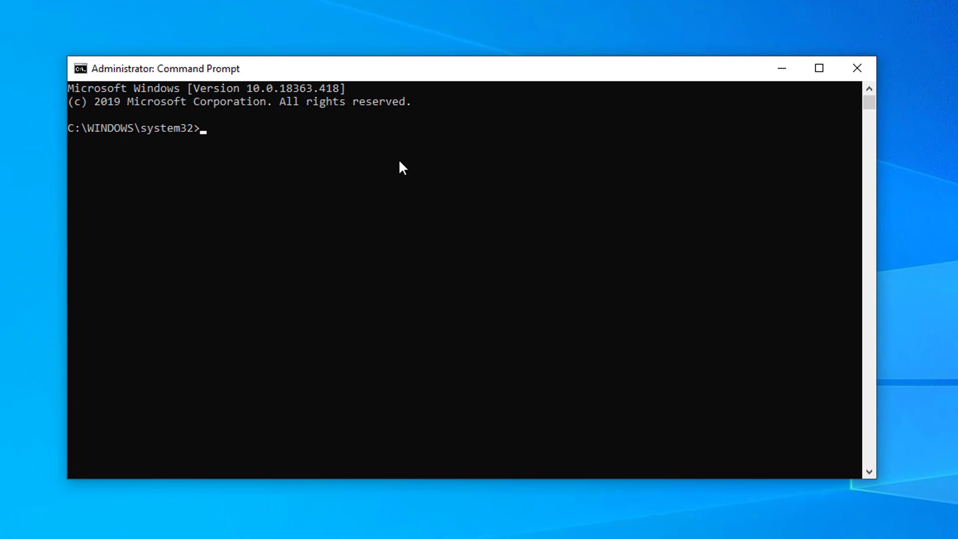
{"action": "type", "text": "net"}
{"action": "type", "text": " user"}
- Run net user to list accounts, highlighting testnewuser in the output
{"action": "key", "text": "Return"}
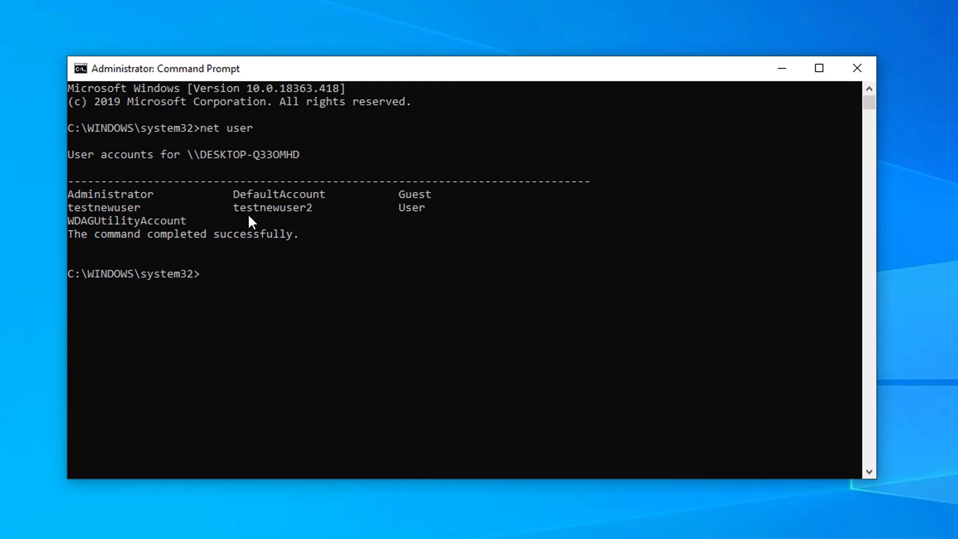
{"action": "double_click", "coordinate": [118, 202]}
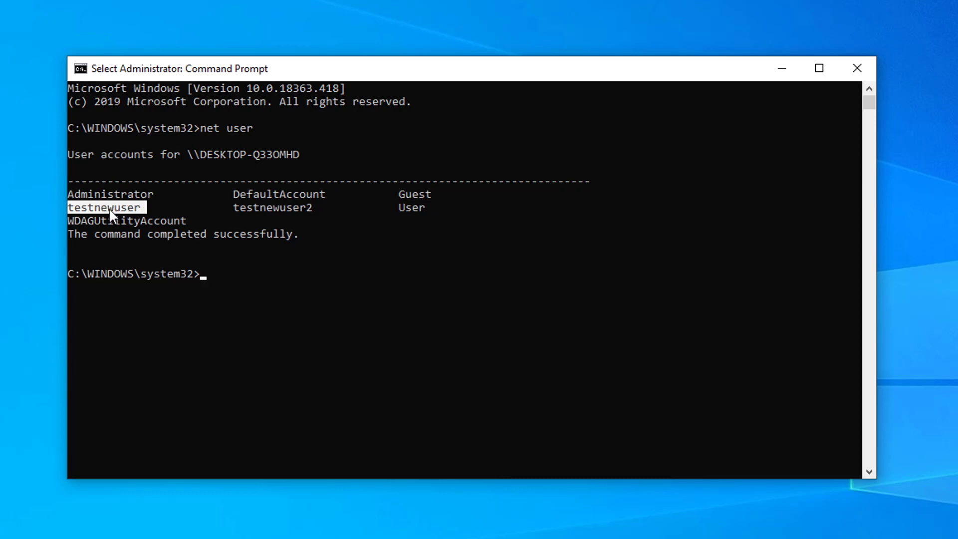
{"action": "left_click", "coordinate": [226, 266]}
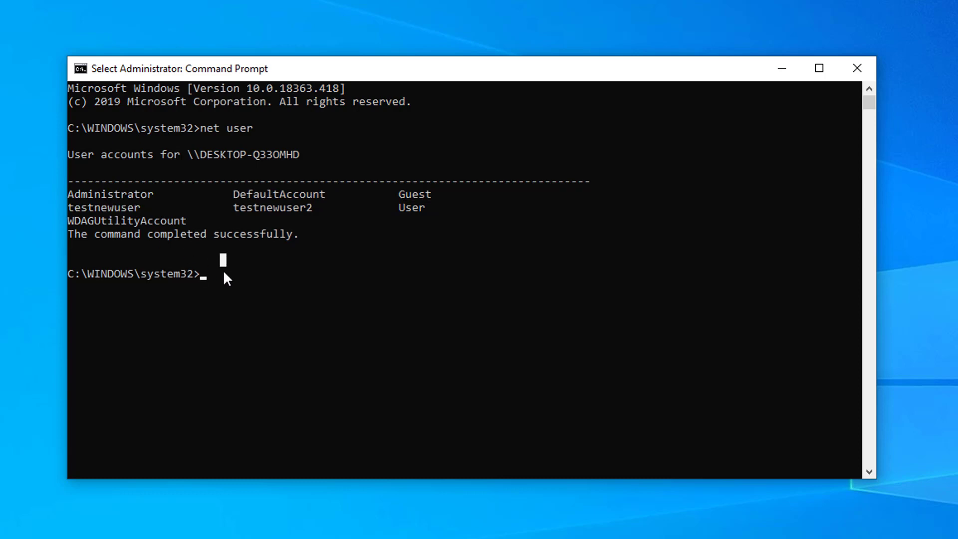
{"action": "type", "text": "net"}
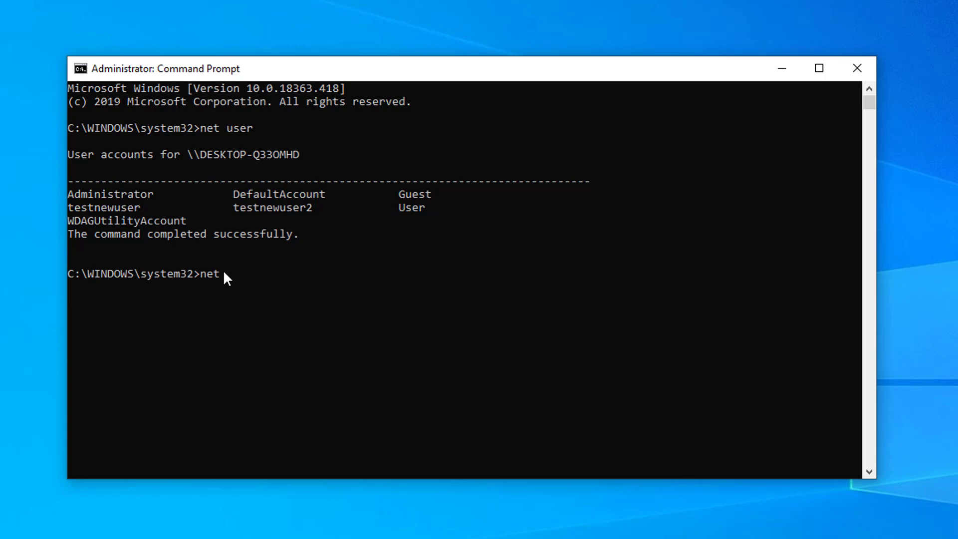
{"action": "type", "text": " user "}
{"action": "type", "text": "/delete "}
{"action": "type", "text": "testne"}
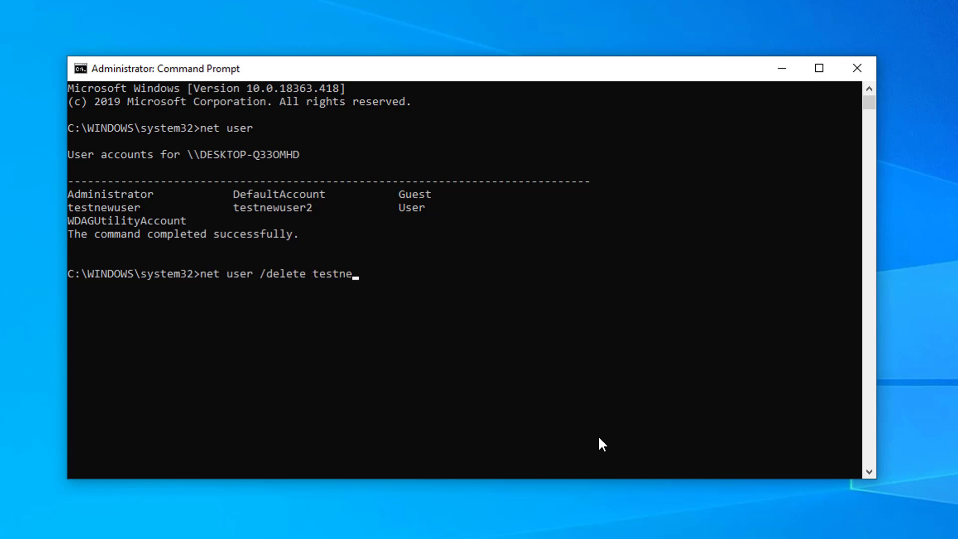
{"action": "type", "text": "wuser"}
- Delete the testnewuser account with net user /delete testnewuser
{"action": "key", "text": "Return"}
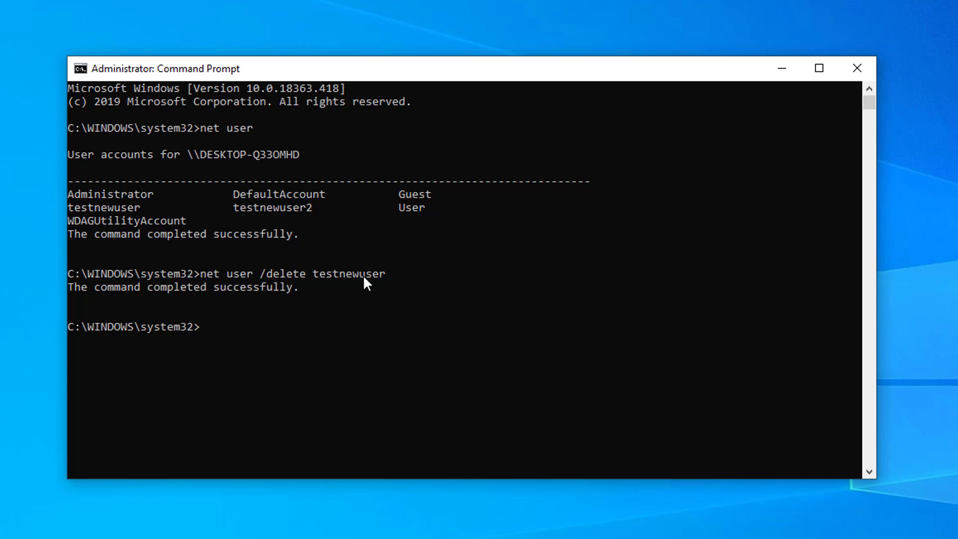
{"action": "type", "text": "net user"}
- Run net user again to confirm only testnewuser2 remains of the test accounts
{"action": "key", "text": "Return"}
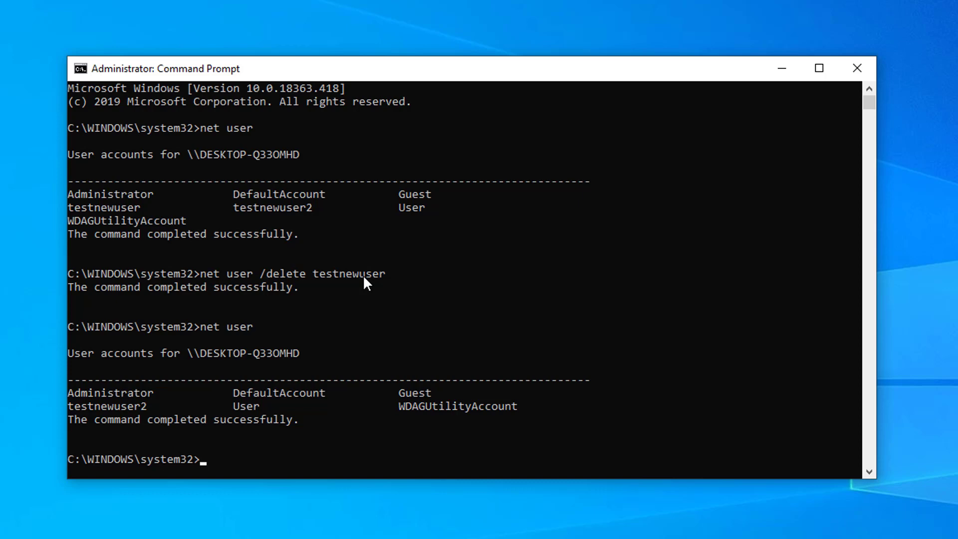
{"action": "type", "text": "net"}
{"action": "type", "text": " user "}
{"action": "type", "text": "/delete"}
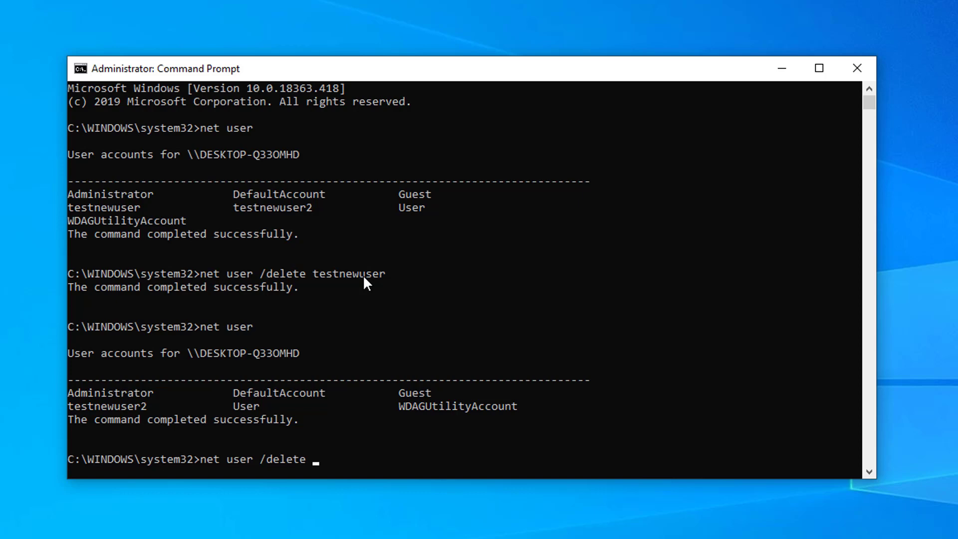
{"action": "type", "text": " testnew"}
{"action": "type", "text": "user2"}
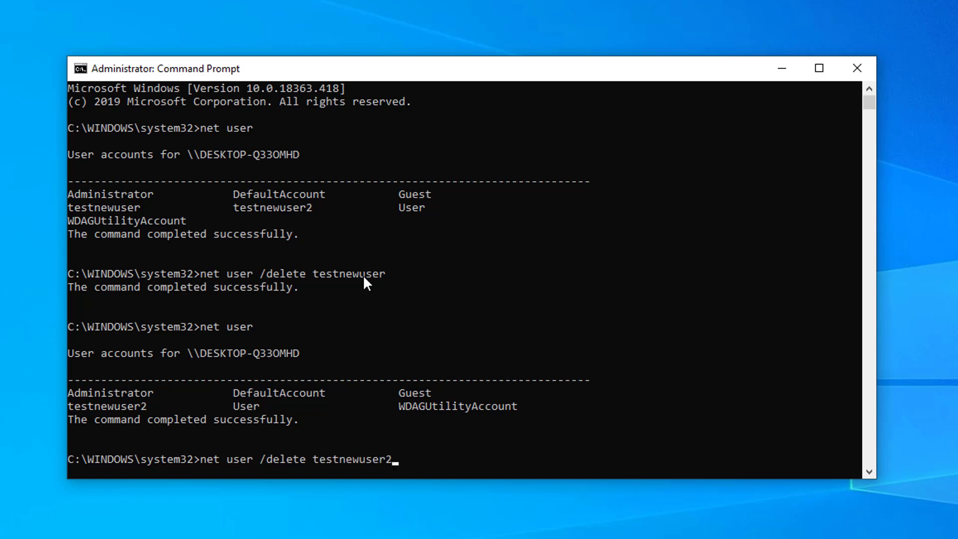
- Delete the testnewuser2 account with net user /delete testnewuser2
{"action": "key", "text": "Return"}
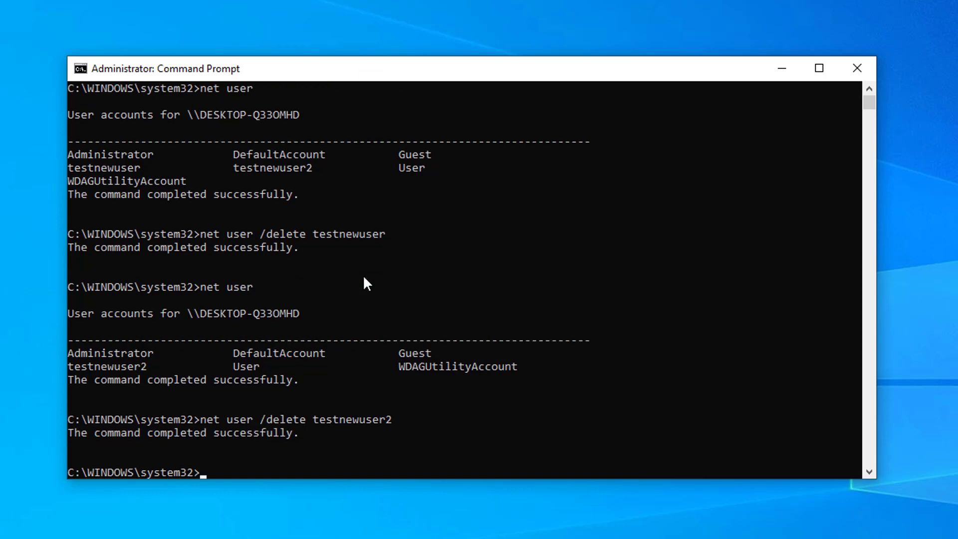
{"action": "type", "text": "net user"}
- Run net user to verify both test accounts are gone from the list
{"action": "key", "text": "Return"}
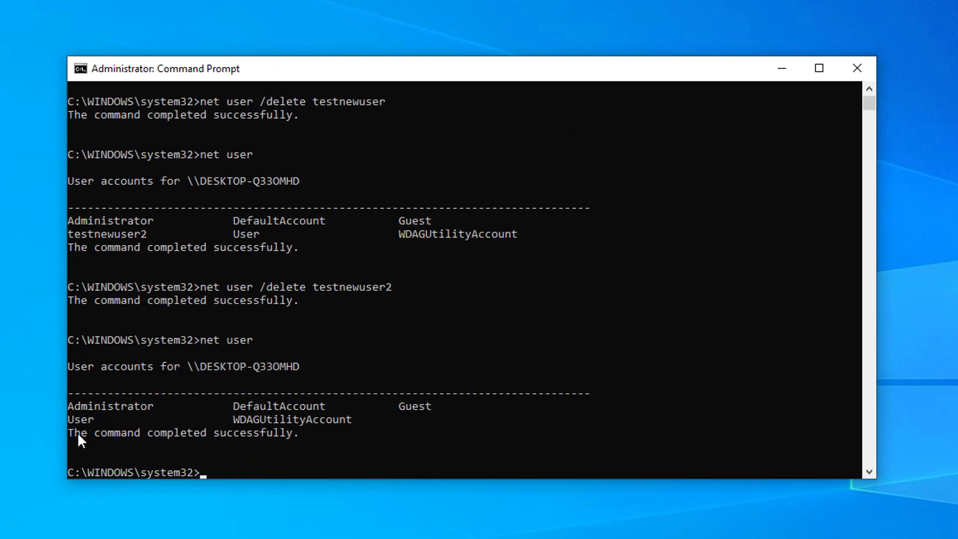